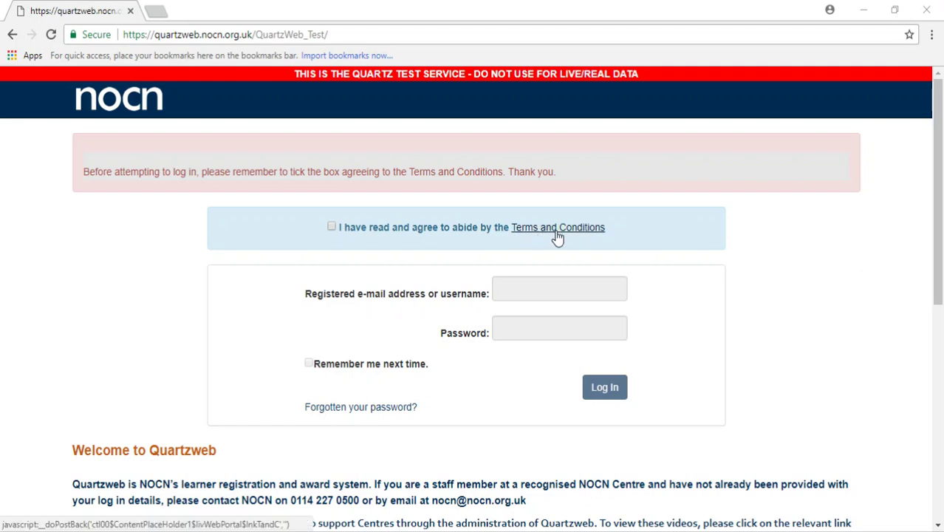
- Accept the Terms and Conditions and log in with the suggested username and account password
left_click(330, 228)
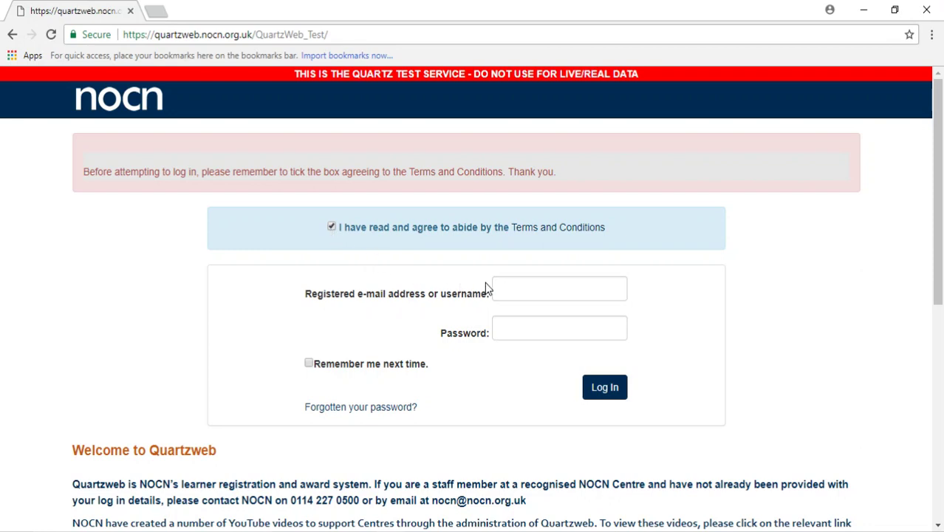
left_click(541, 283)
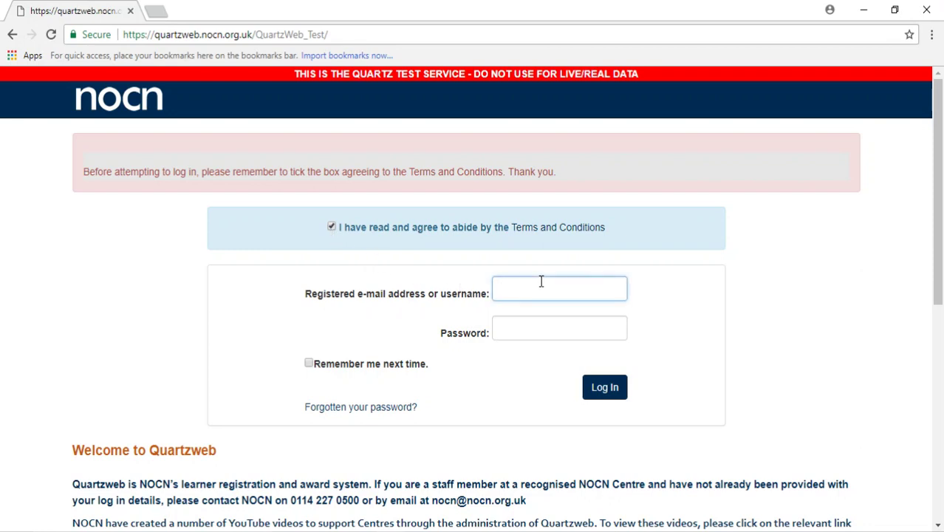
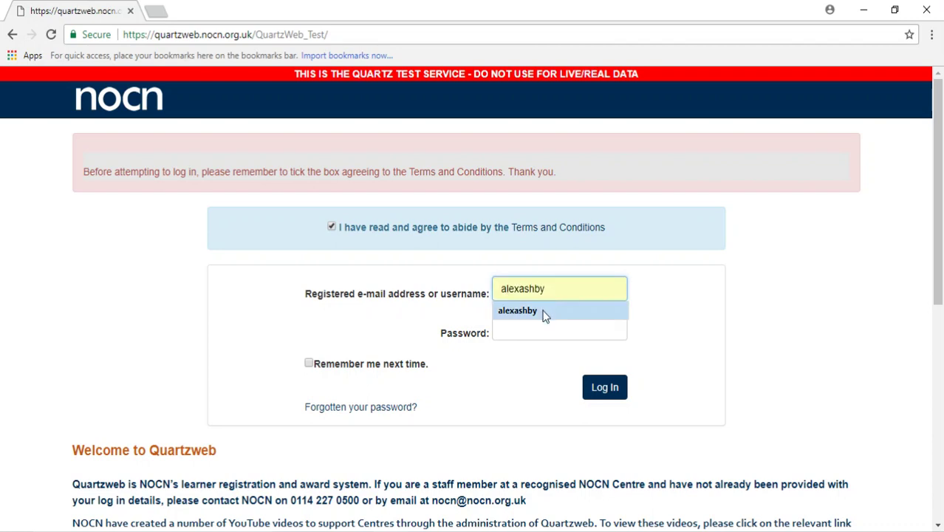
left_click(544, 311)
left_click(564, 332)
type("*****")
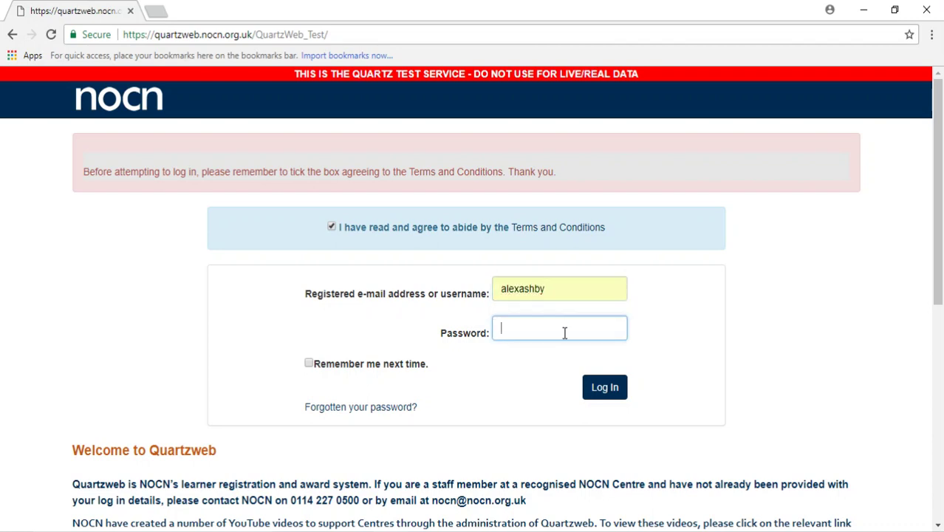
type("*****")
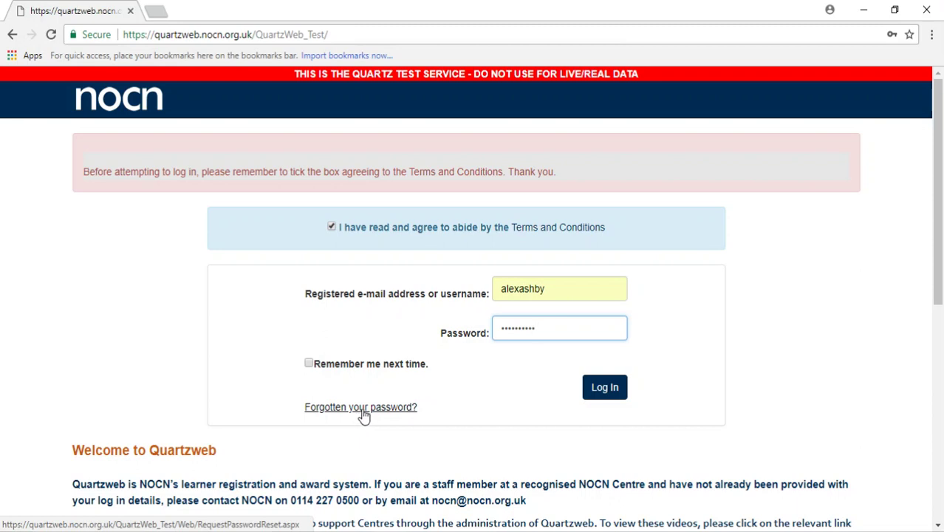
left_click(601, 390)
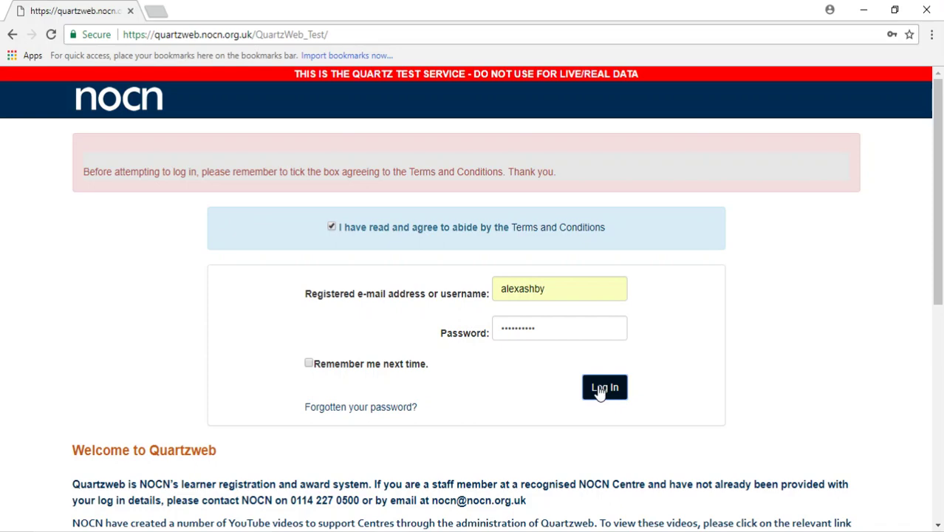
left_click(602, 390)
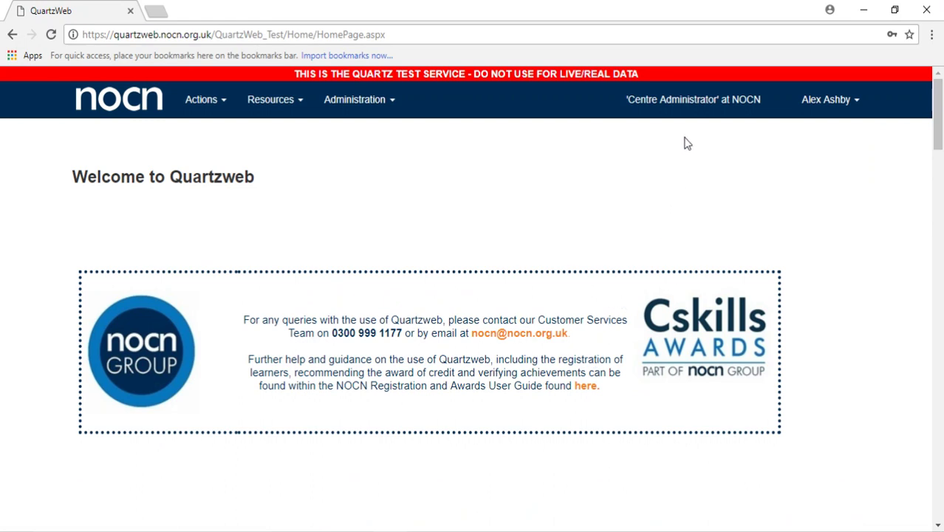
- Switch from the NOCN role to Centre Administrator at TEST-The Corps
left_click(686, 108)
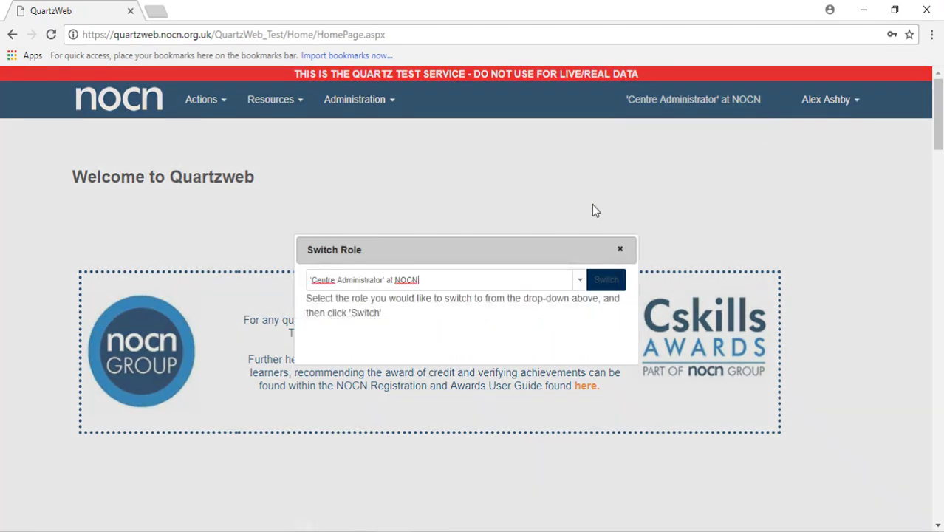
left_click(580, 280)
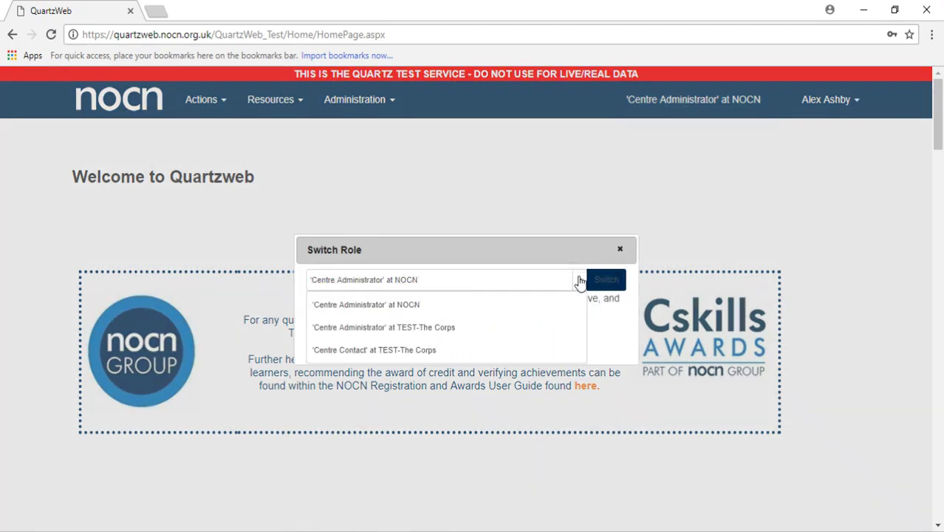
left_click(449, 328)
left_click(606, 284)
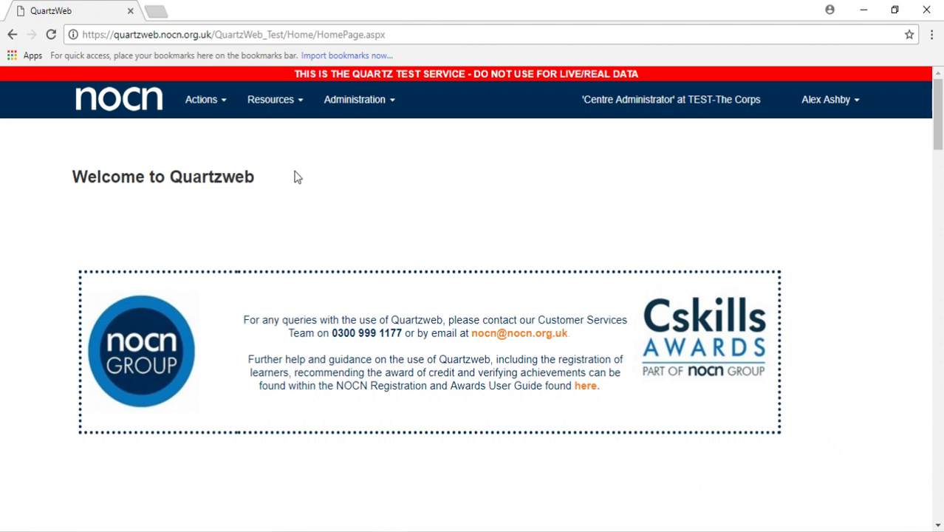
left_click(220, 106)
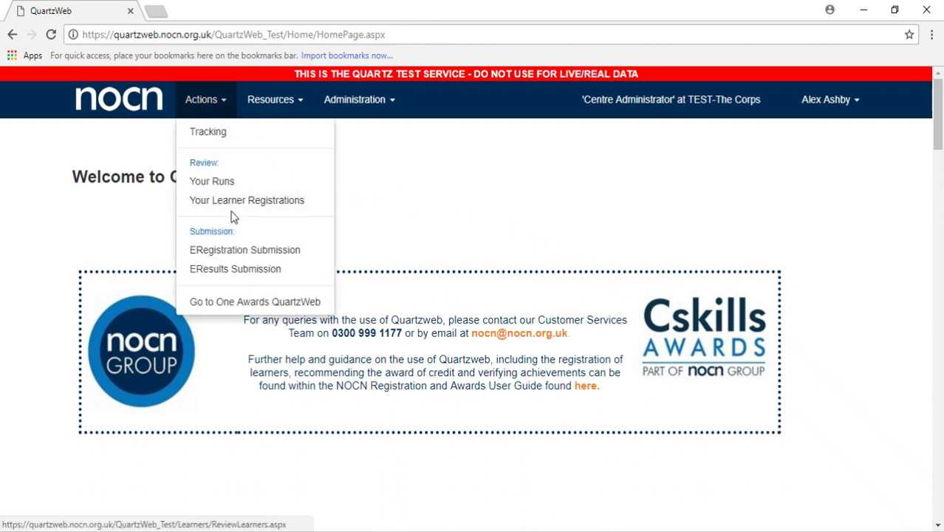
- Open ERegistration Submission, choose the Level 2 NVQ Site Carpentry (EWPA) course and continue
left_click(238, 251)
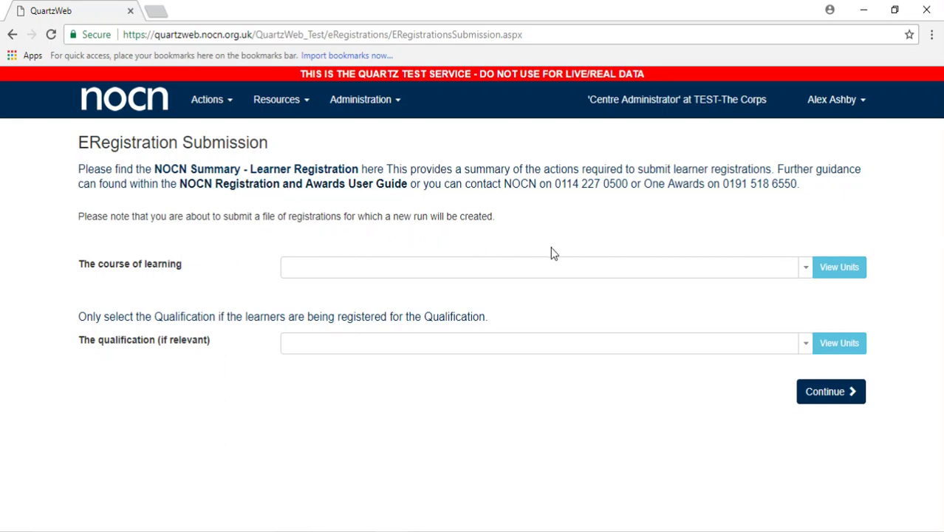
left_click(790, 266)
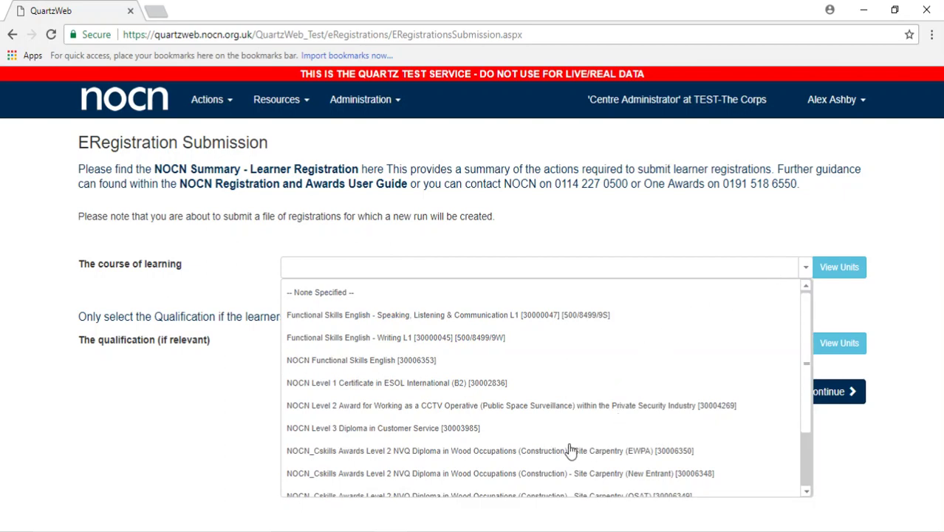
left_click(567, 450)
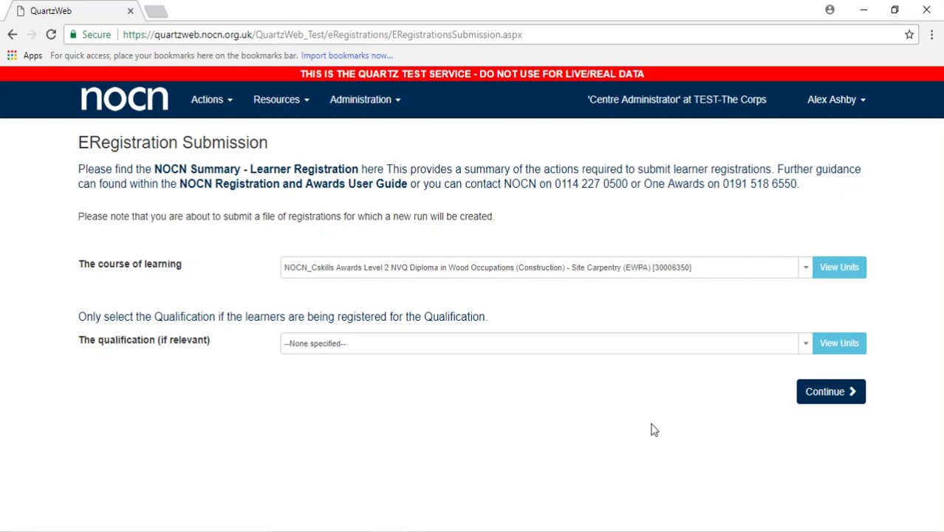
left_click(851, 395)
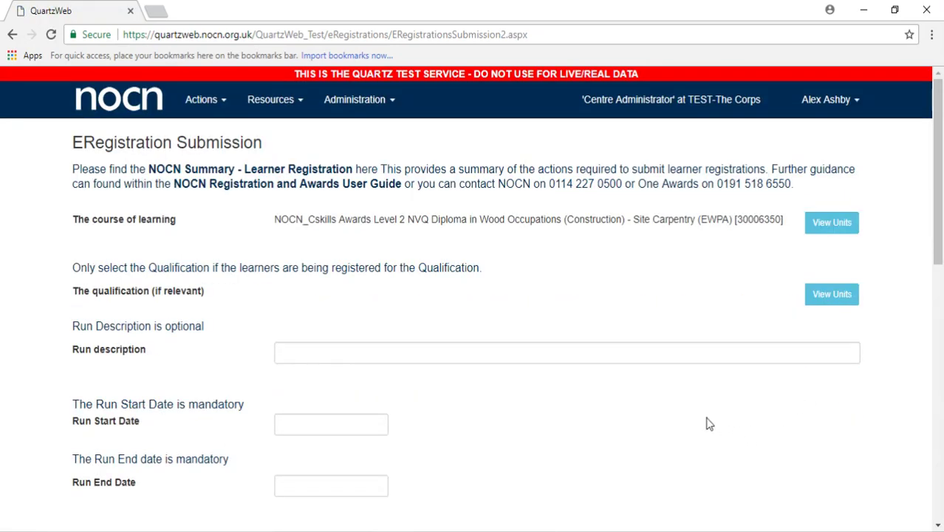
- Set Run Start Date to 23/03/2018 and Run End Date to 30/03/2018
scroll(706, 422, "down", 1)
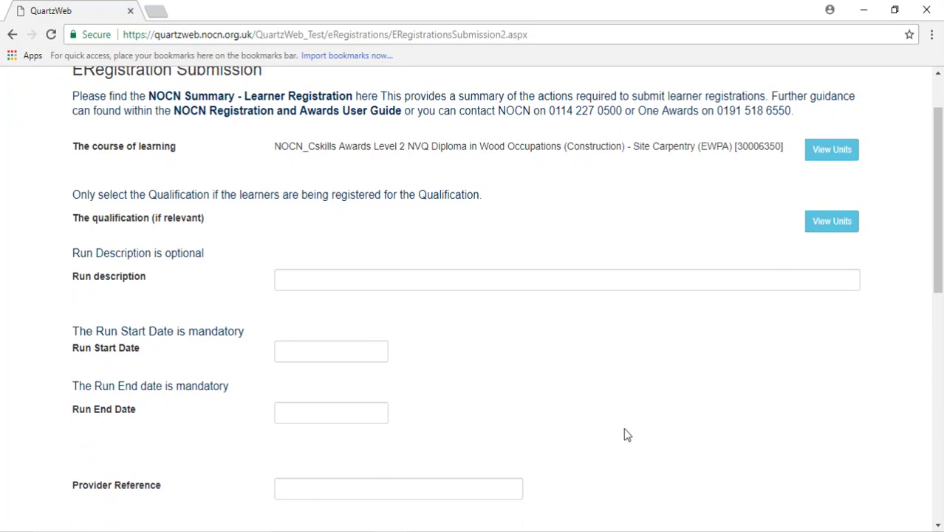
left_click(331, 348)
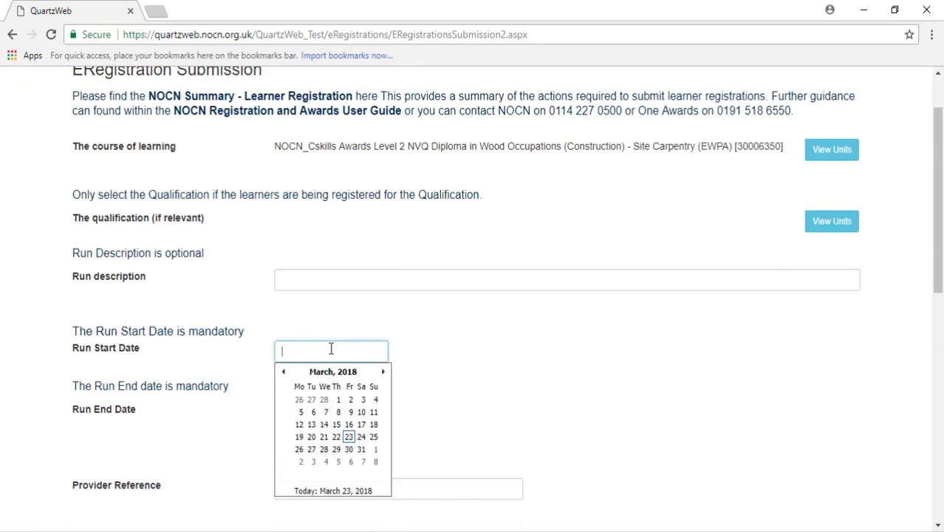
left_click(347, 439)
left_click(344, 415)
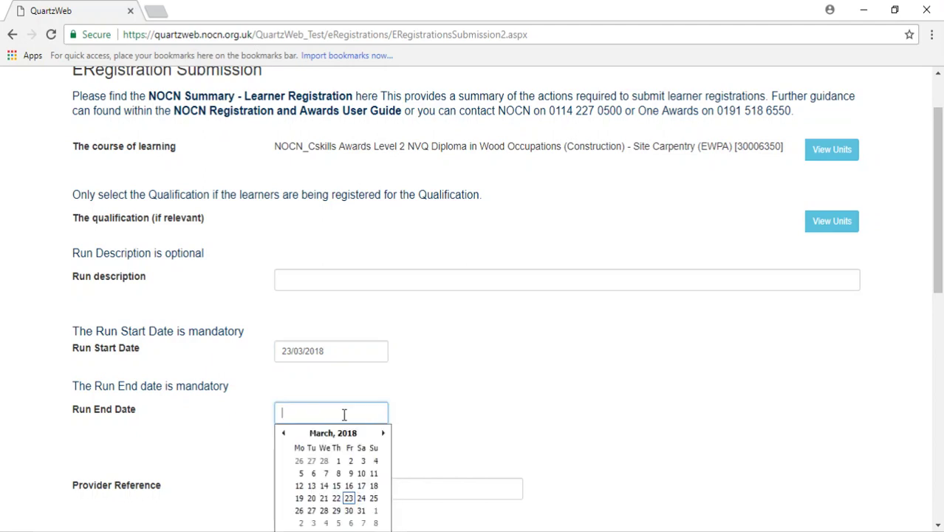
left_click(350, 511)
left_click(555, 396)
scroll(556, 397, "down", 1)
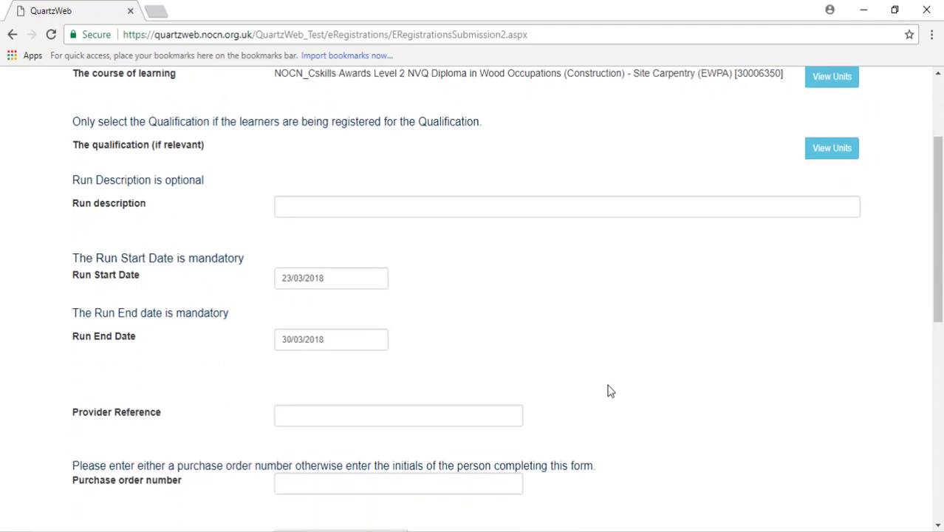
left_click(479, 418)
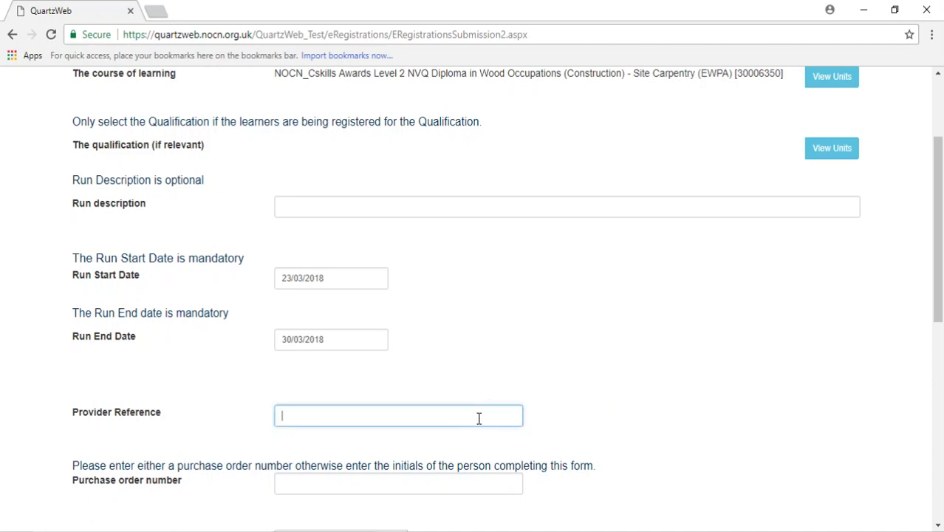
- Enter 'tr' as the provider reference and 'aa' as the purchase order number
type("tr")
scroll(724, 405, "down", 2)
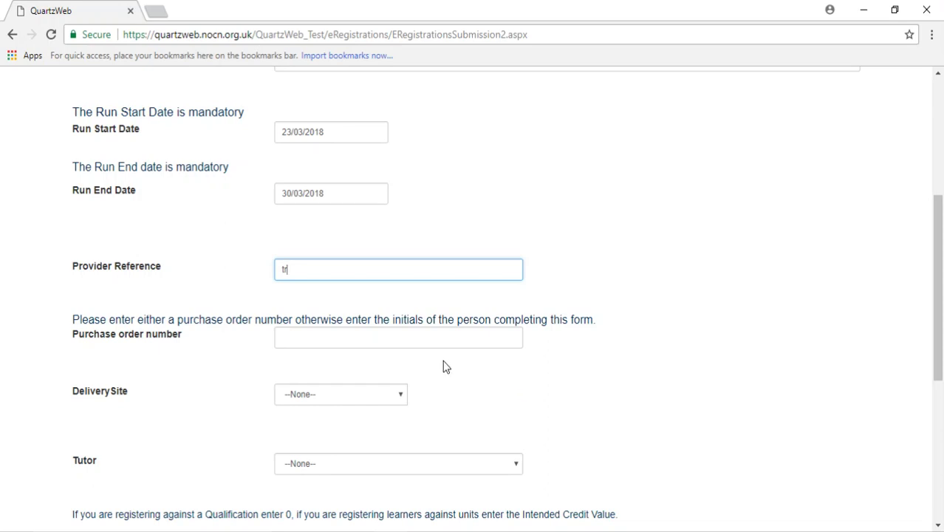
left_click(385, 340)
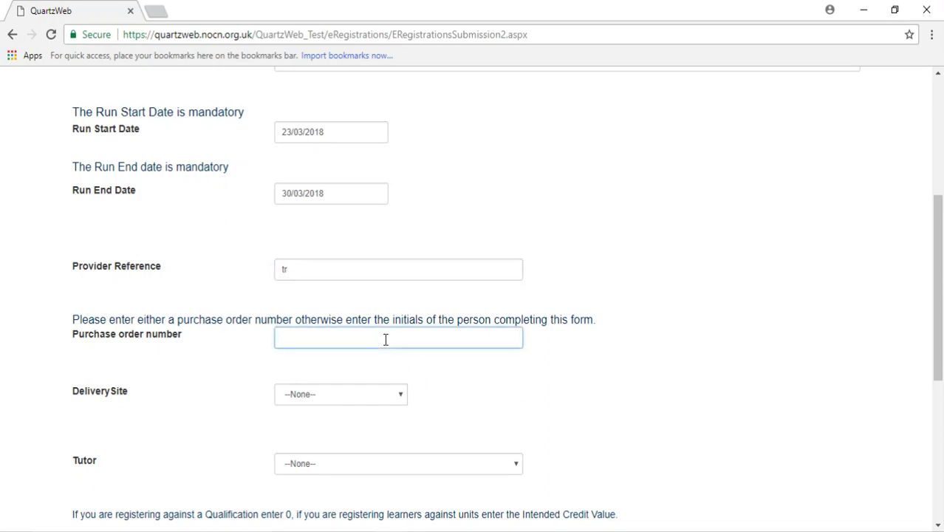
type("aa")
left_click(600, 348)
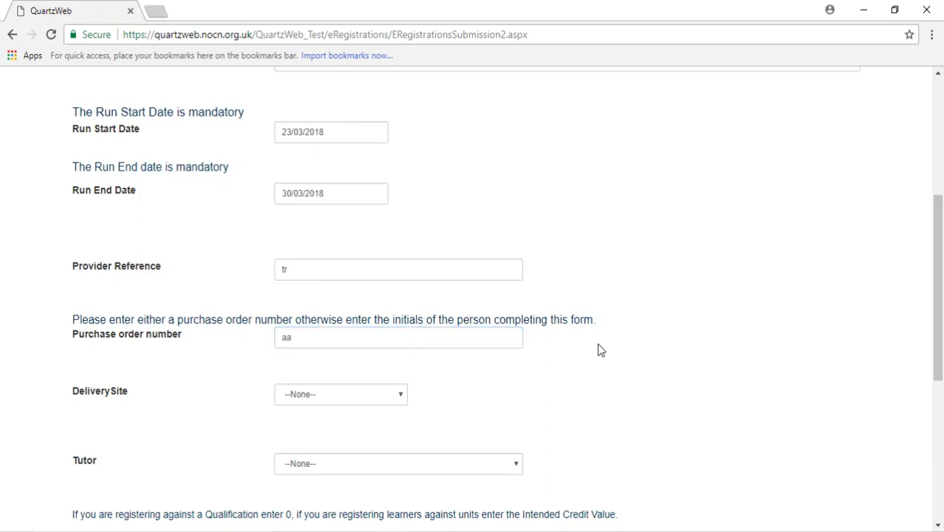
scroll(600, 353, "down", 1)
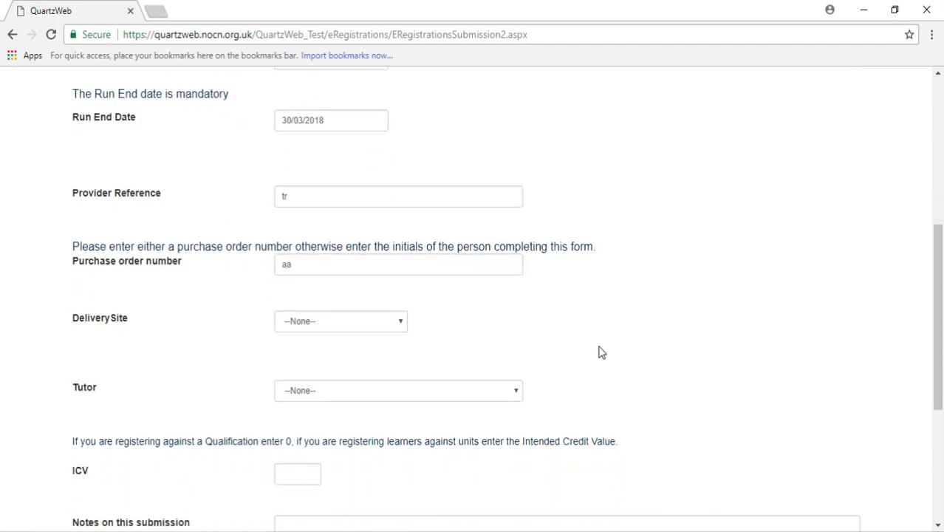
- Set the delivery site to Main Site and pick the tutor from the Tutor list
left_click(402, 325)
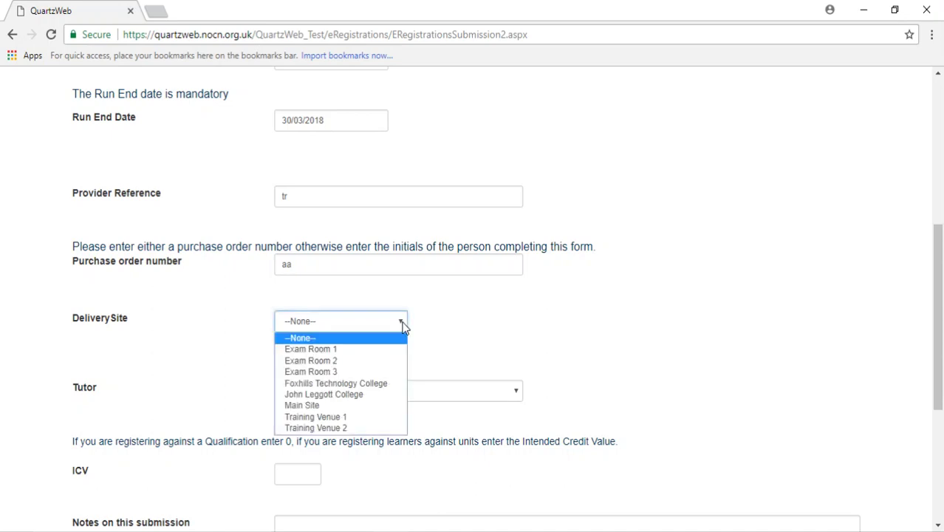
left_click(368, 405)
left_click(687, 378)
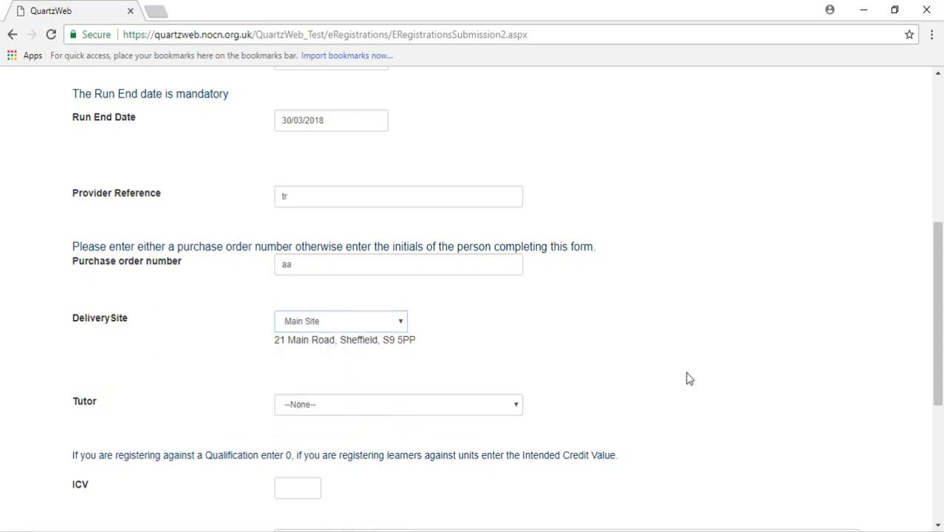
scroll(687, 378, "down", 1)
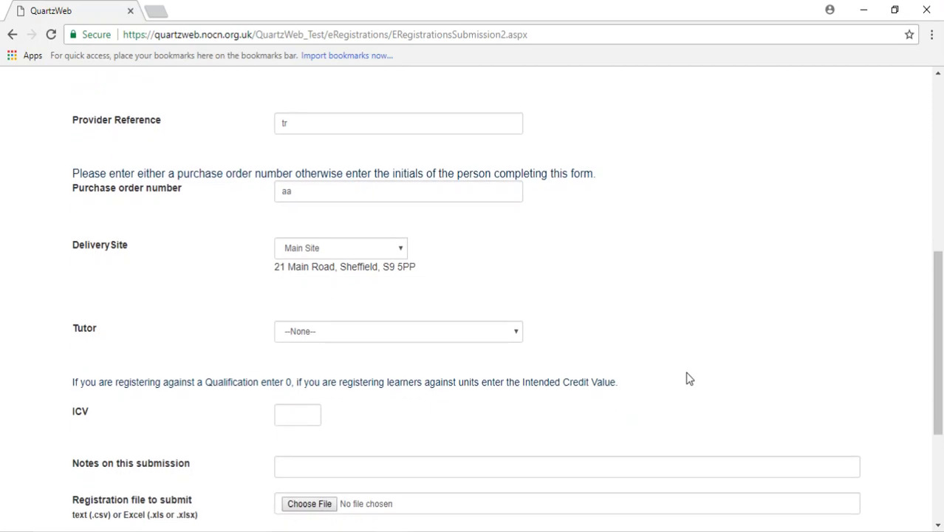
left_click(514, 334)
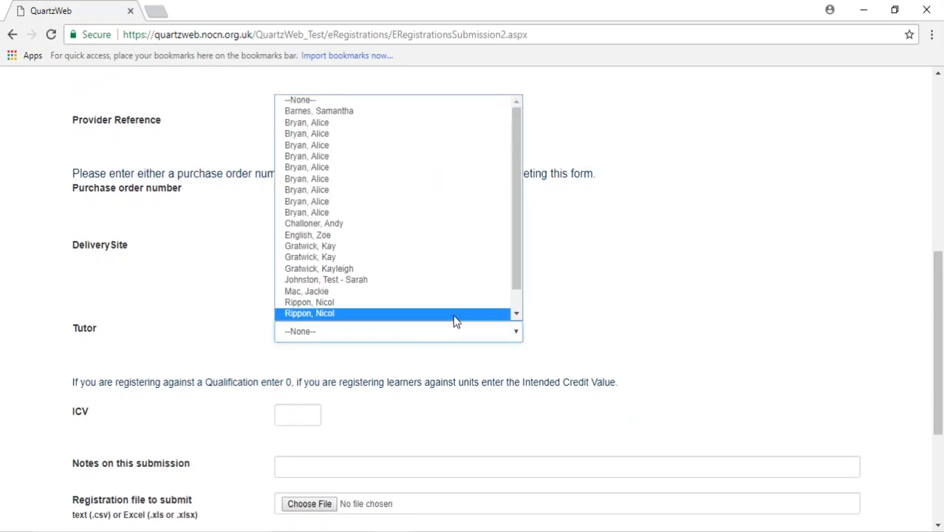
left_click(441, 293)
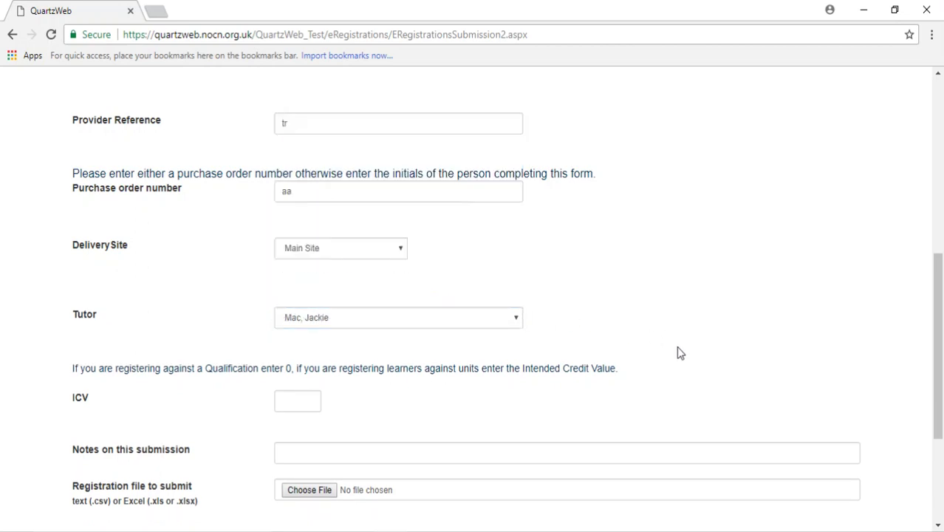
scroll(680, 353, "down", 2)
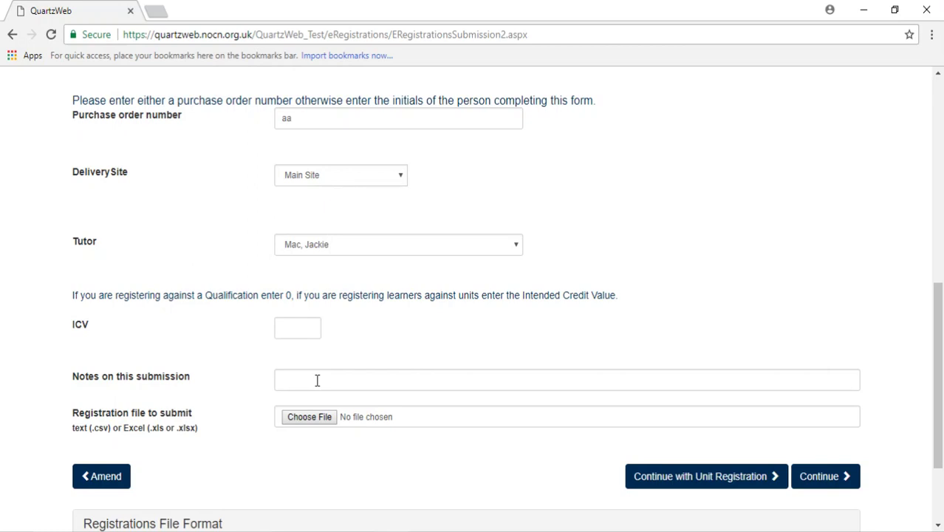
scroll(279, 390, "down", 1)
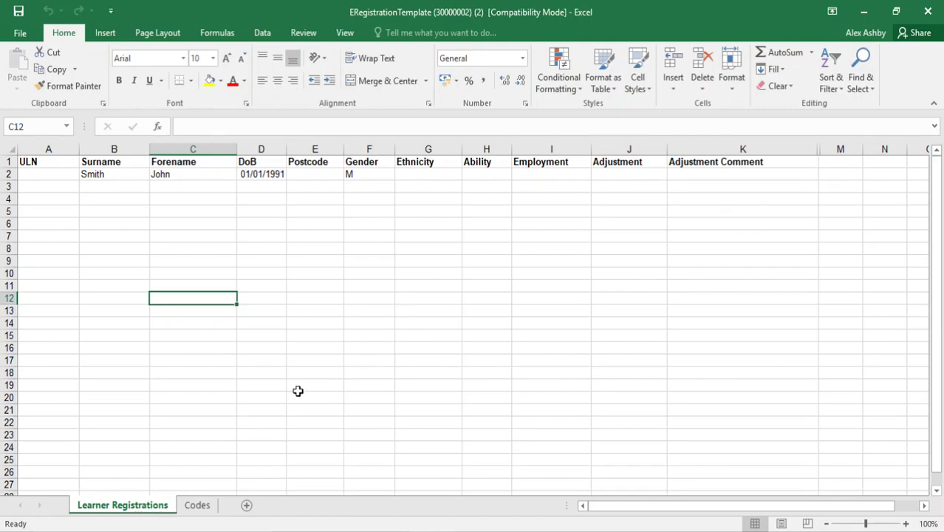
- Check the Codes sheet, save the workbook to the Desktop replacing the existing file, and close Excel
left_click(198, 506)
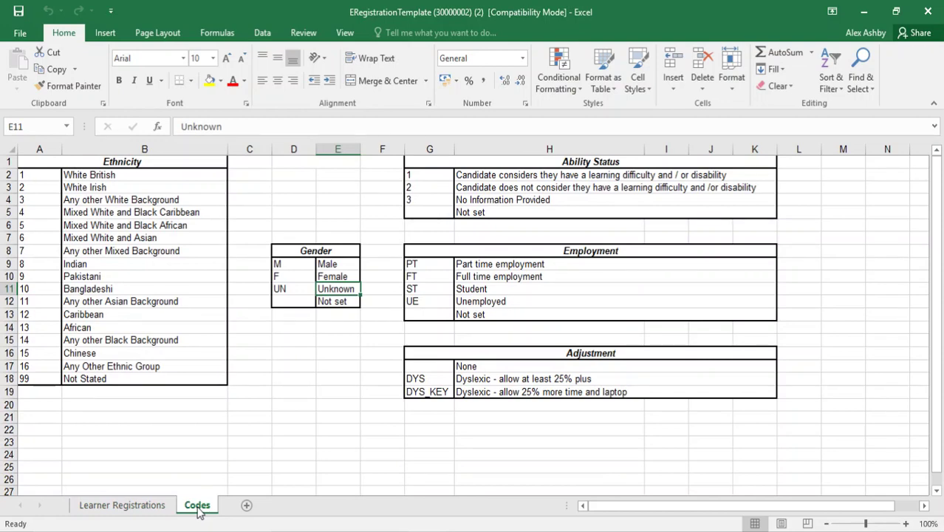
left_click(105, 507)
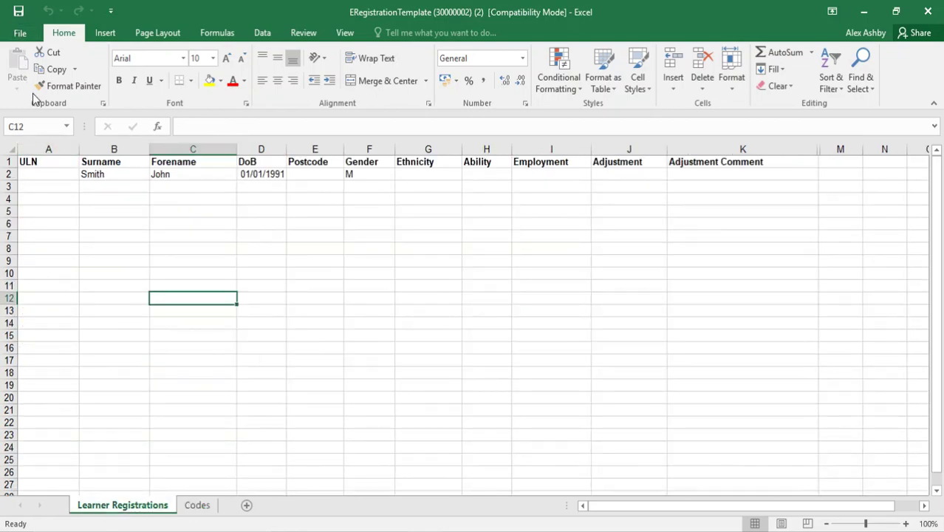
left_click(20, 32)
left_click(45, 179)
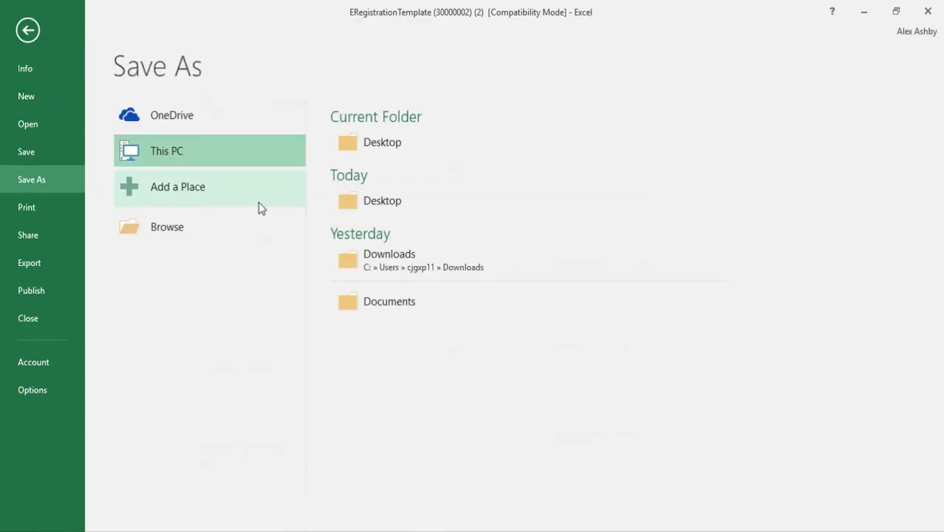
left_click(366, 202)
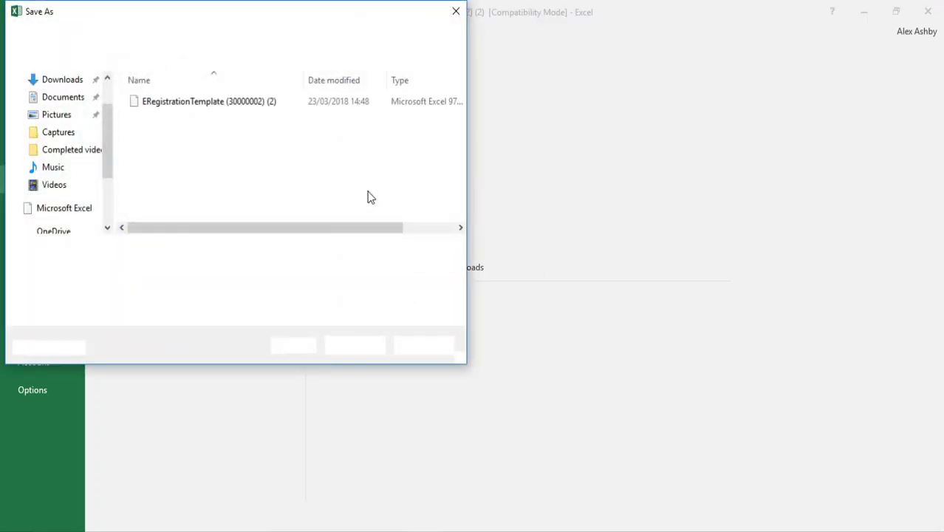
left_click(350, 347)
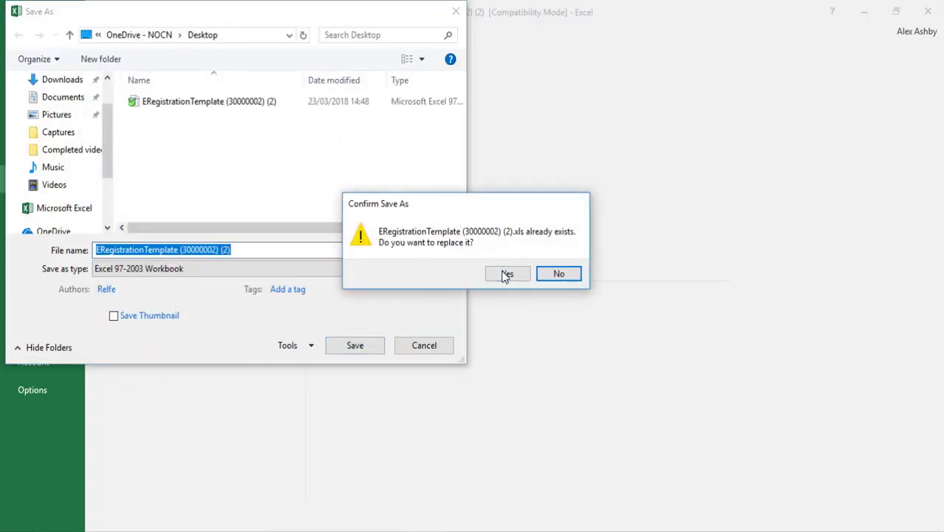
left_click(505, 273)
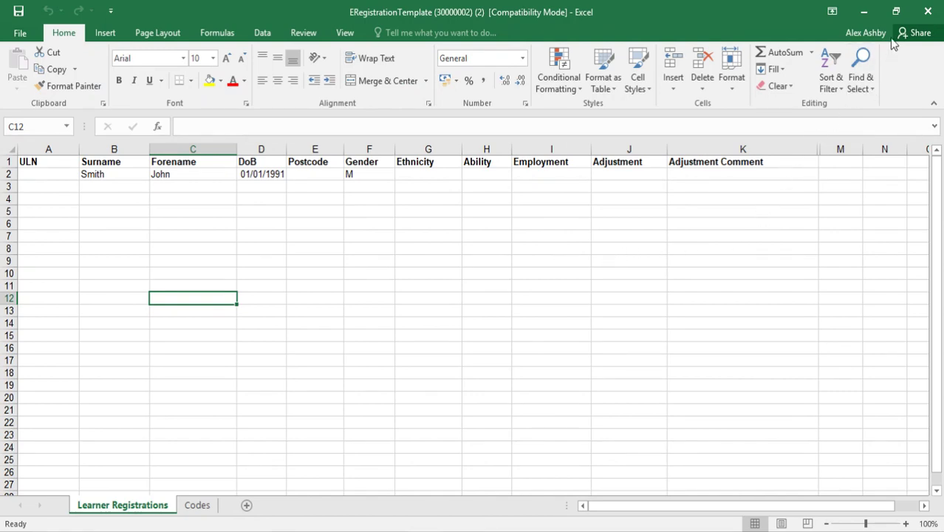
left_click(928, 11)
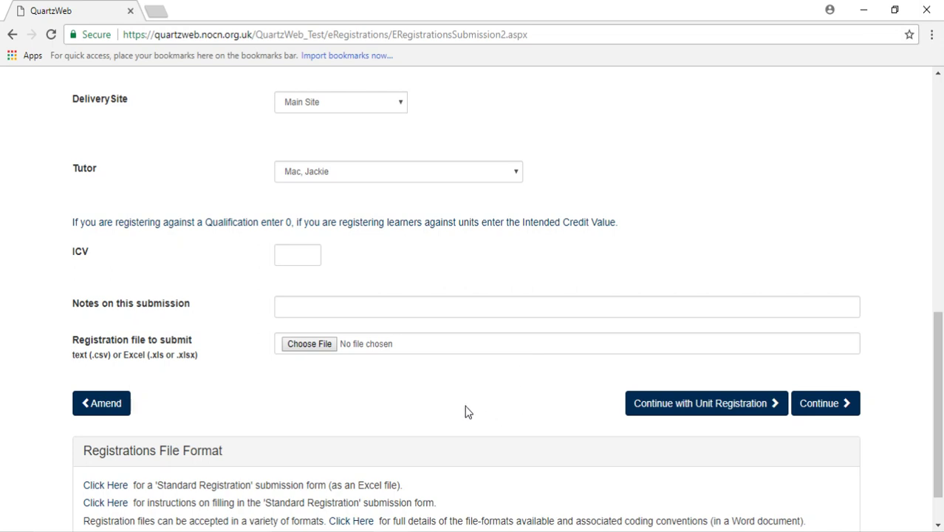
- Attach ERegistrationTemplate (30000002) (2).xls and continue to Unit Registration
left_click(311, 344)
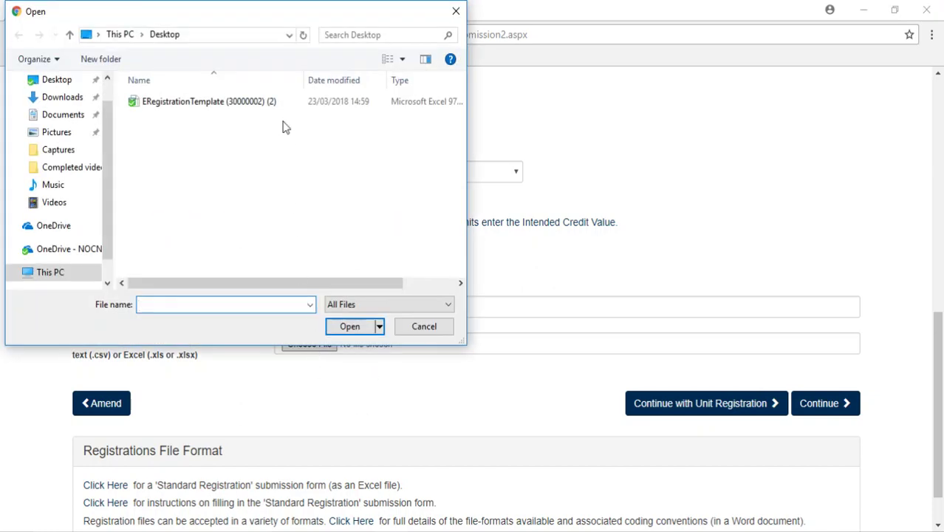
left_click(279, 103)
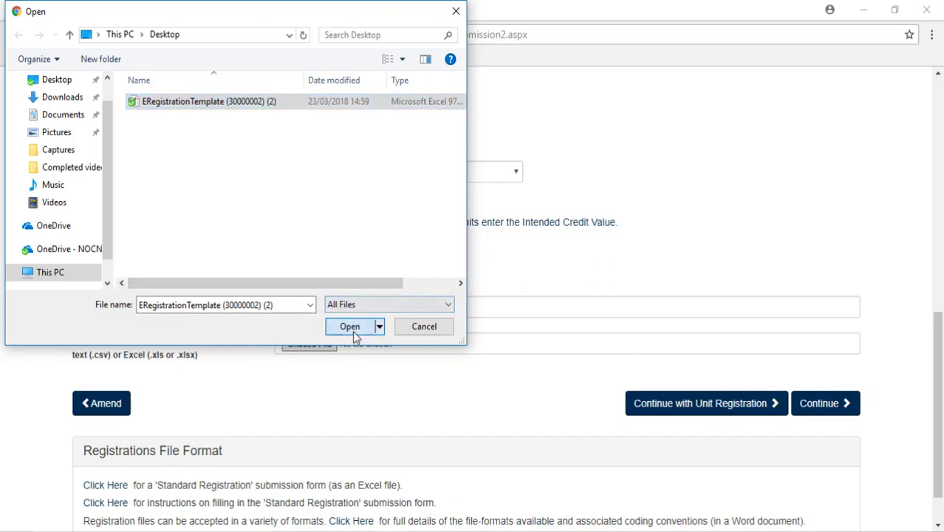
left_click(353, 331)
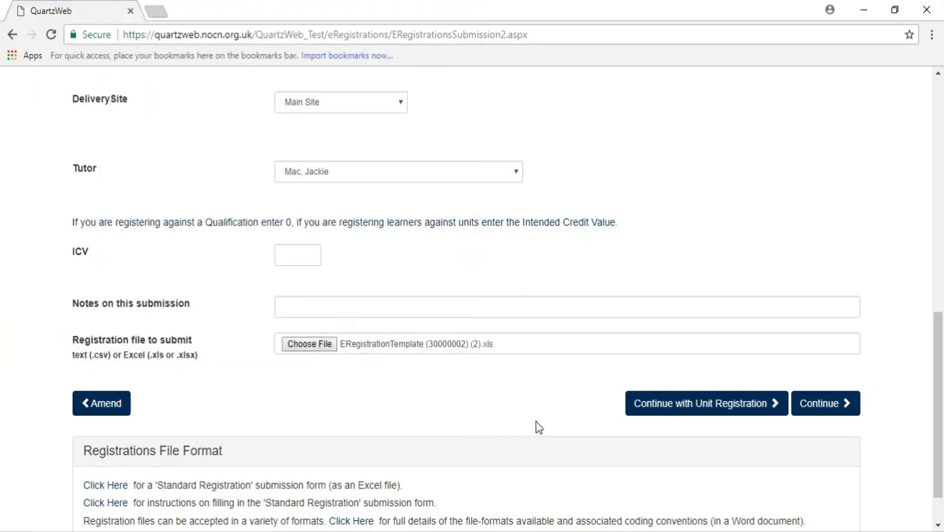
left_click(672, 411)
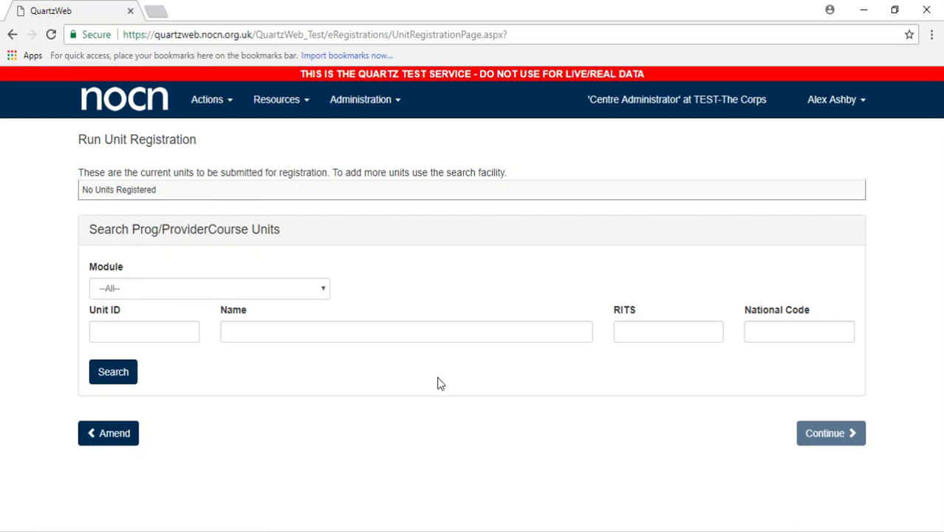
- Search units with Module left on --All-- to list the Site Carpentry units
left_click(323, 288)
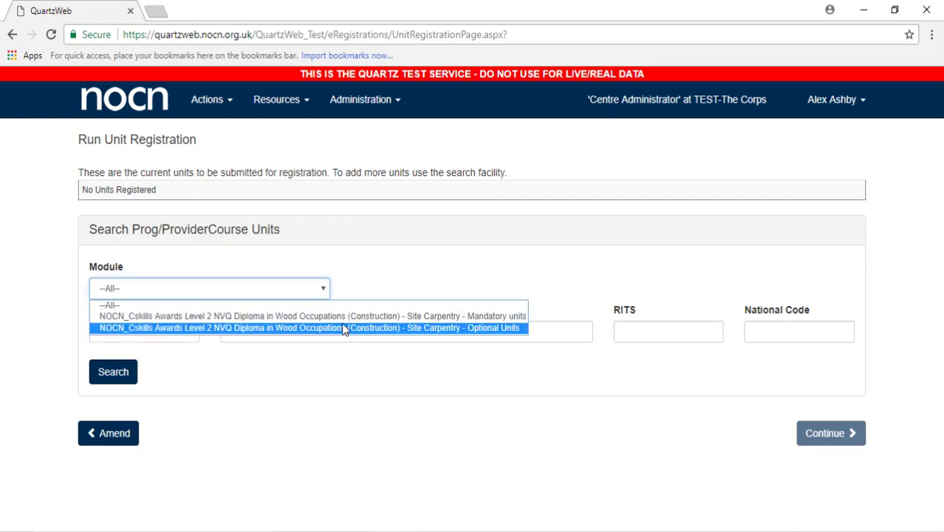
left_click(355, 285)
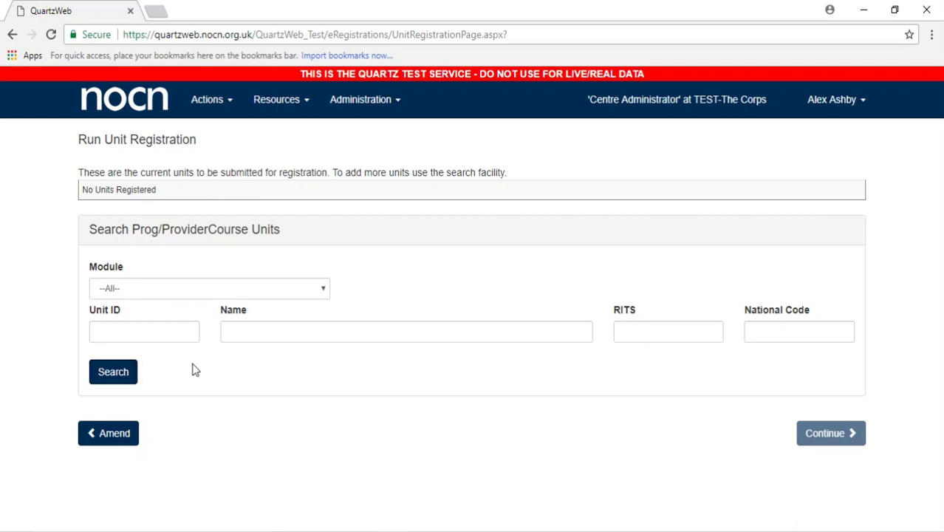
left_click(114, 373)
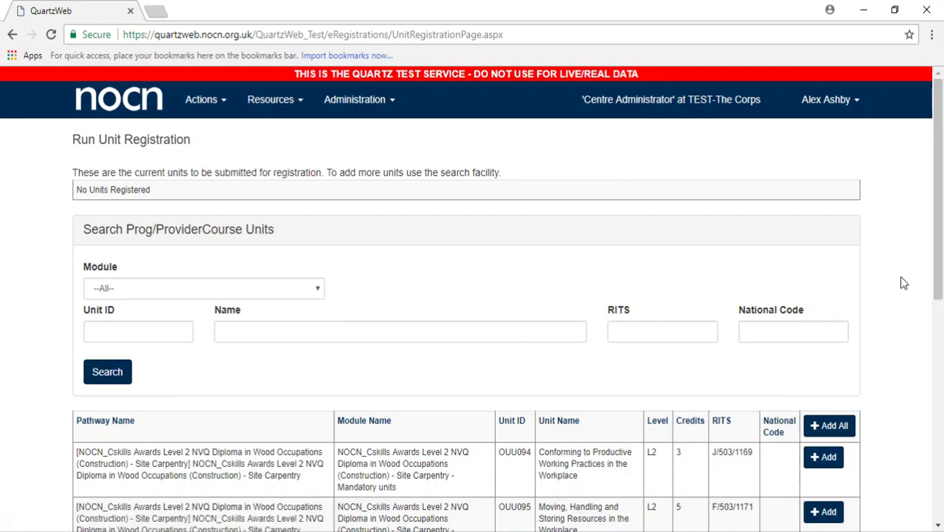
- Add all listed units, remove OUU095, and continue to the confirmation page
scroll(900, 282, "down", 2)
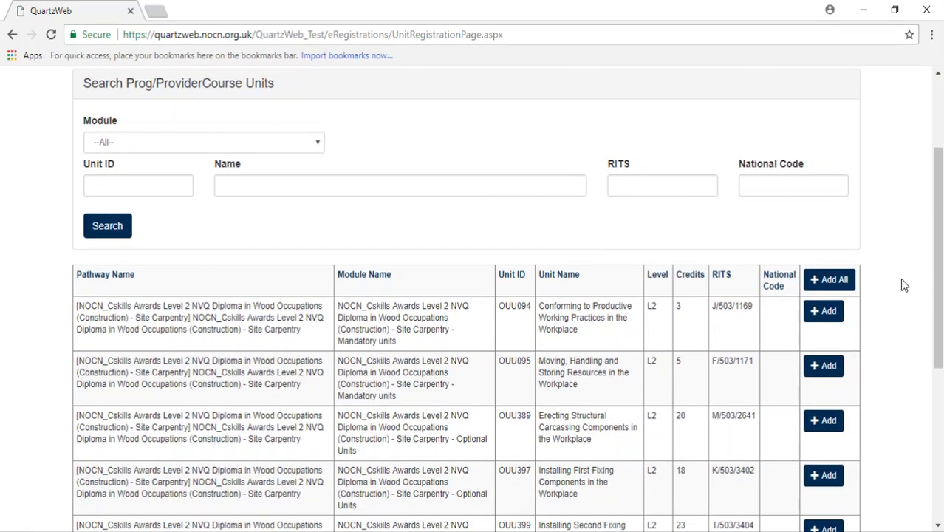
scroll(901, 281, "down", 1)
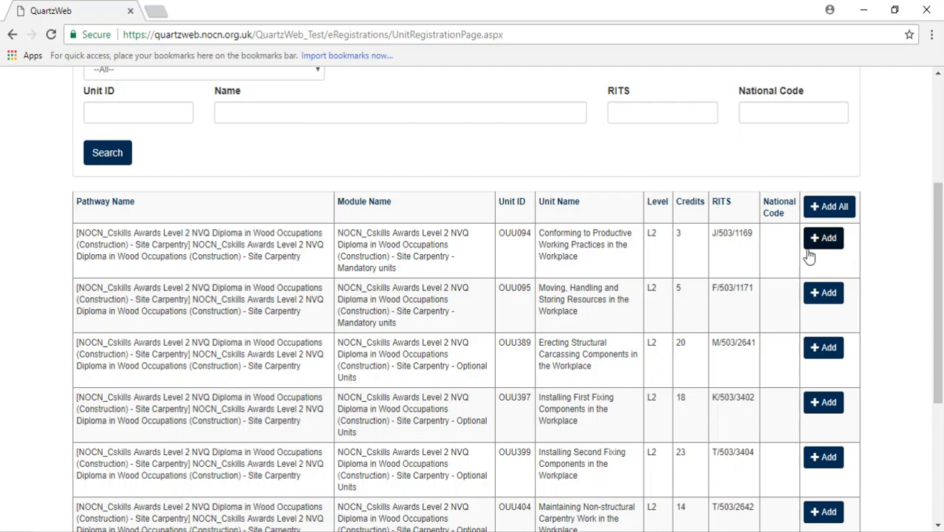
left_click(830, 208)
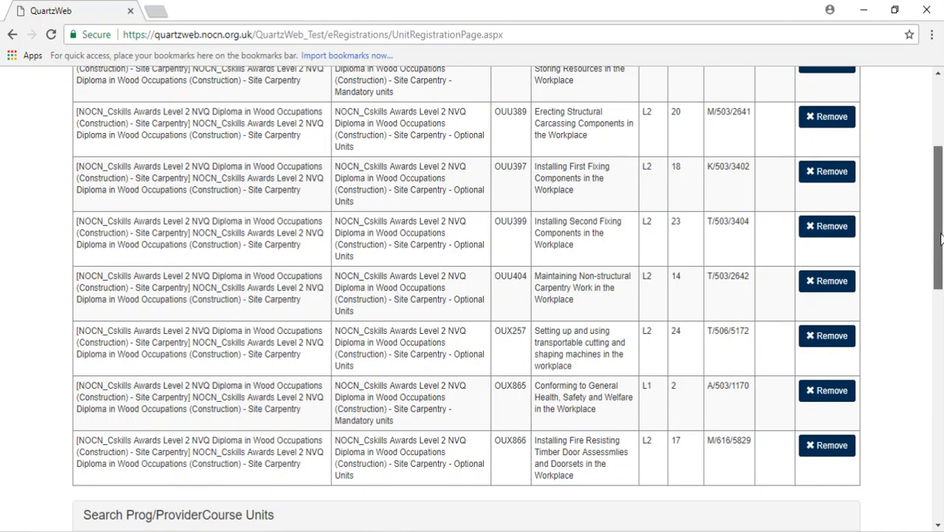
left_click_drag(941, 238, 941, 205)
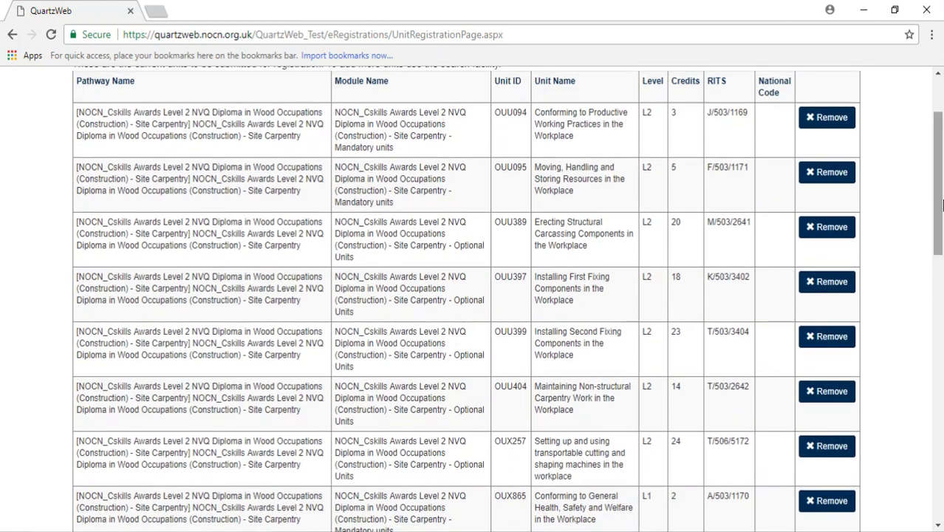
left_click(821, 182)
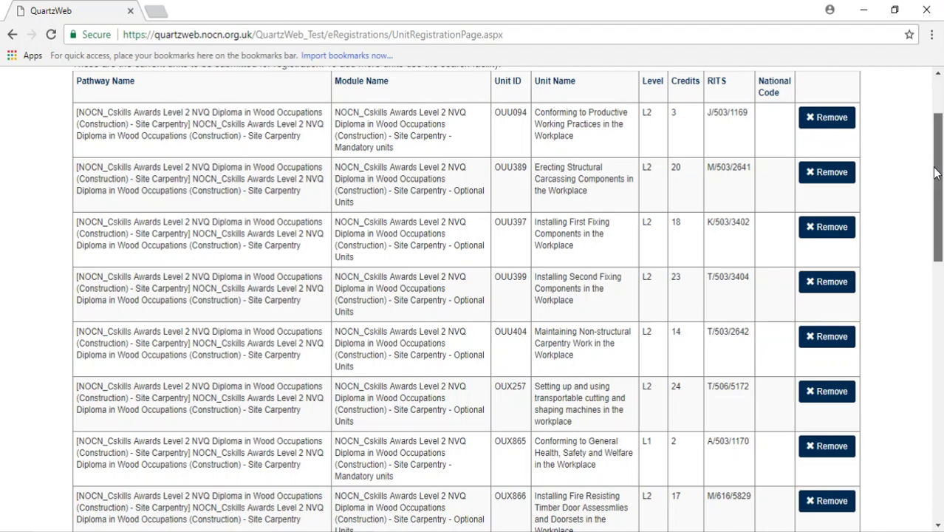
left_click_drag(935, 172, 940, 441)
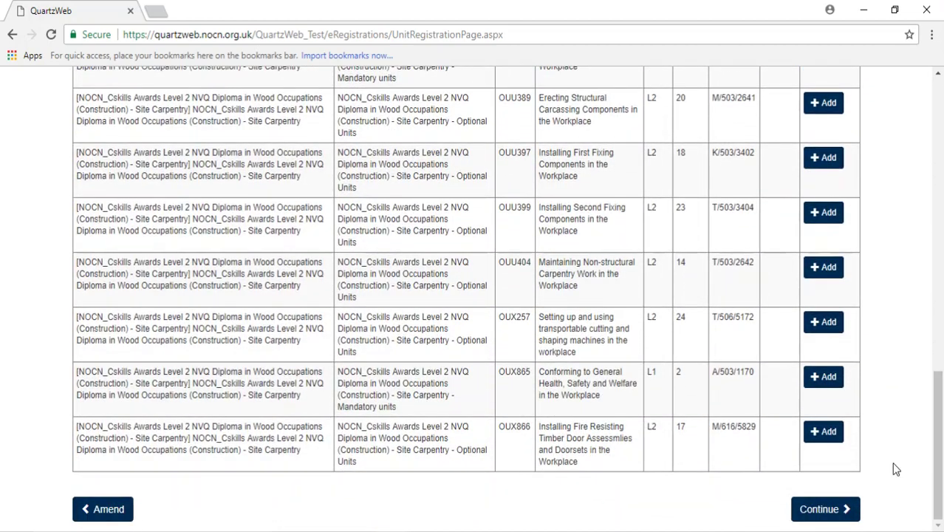
left_click(827, 521)
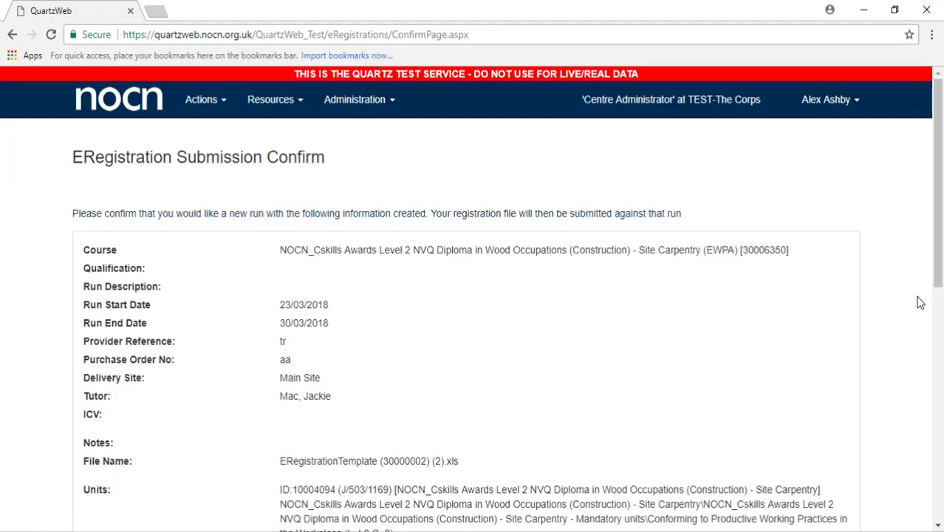
- Review the Submission Confirm page and submit the registration to NOCN
left_click_drag(938, 194, 940, 428)
left_click(842, 508)
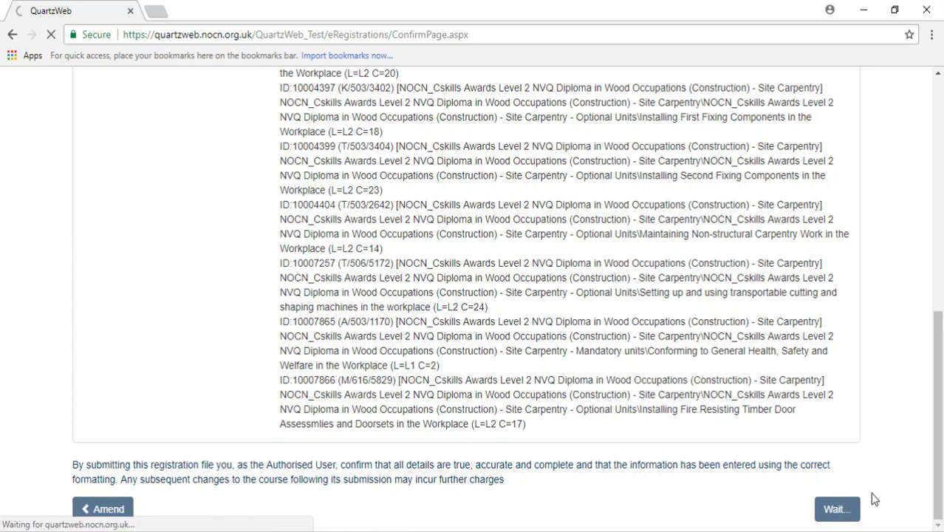